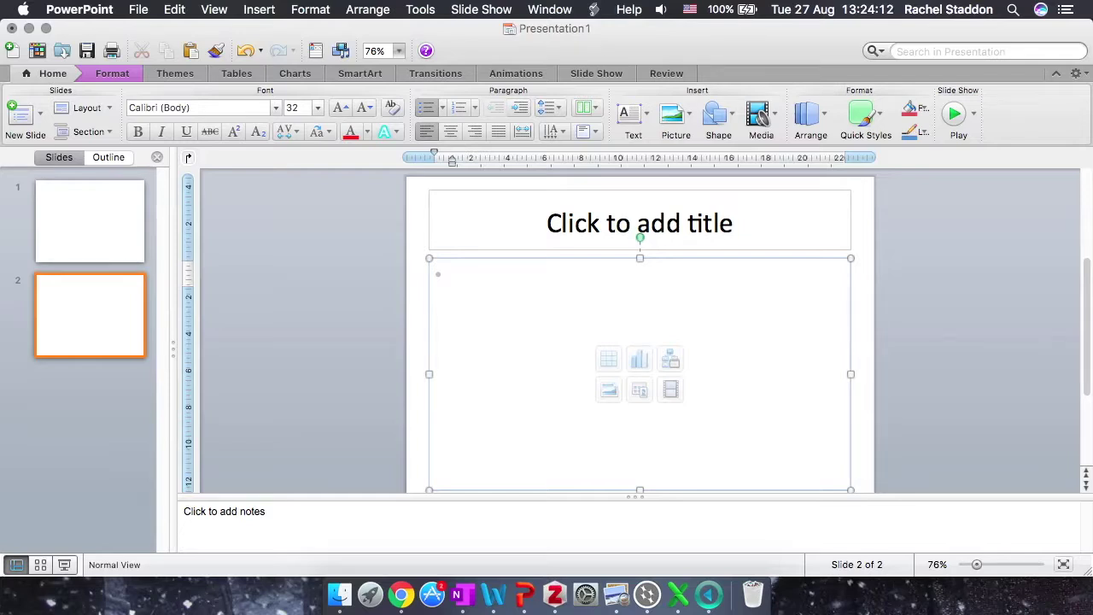
# Type 26 as the first bullet in slide 2's content placeholder
pyautogui.click(705, 296)
pyautogui.write('26')
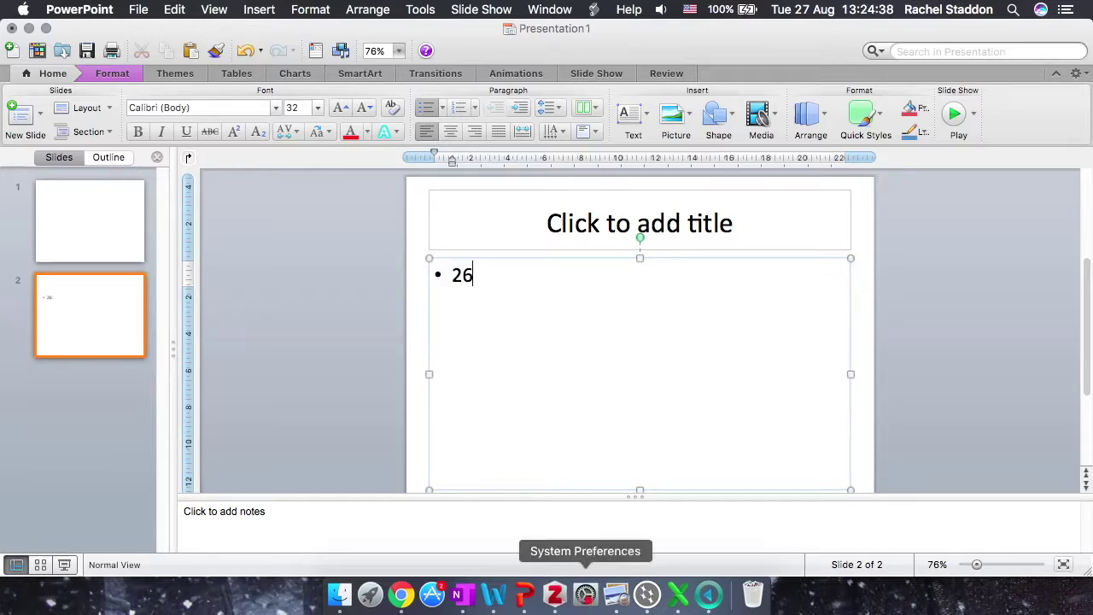
# Turn on 'Show Input menu in menu bar' in Keyboard Input Sources, then close System Preferences
pyautogui.click(585, 595)
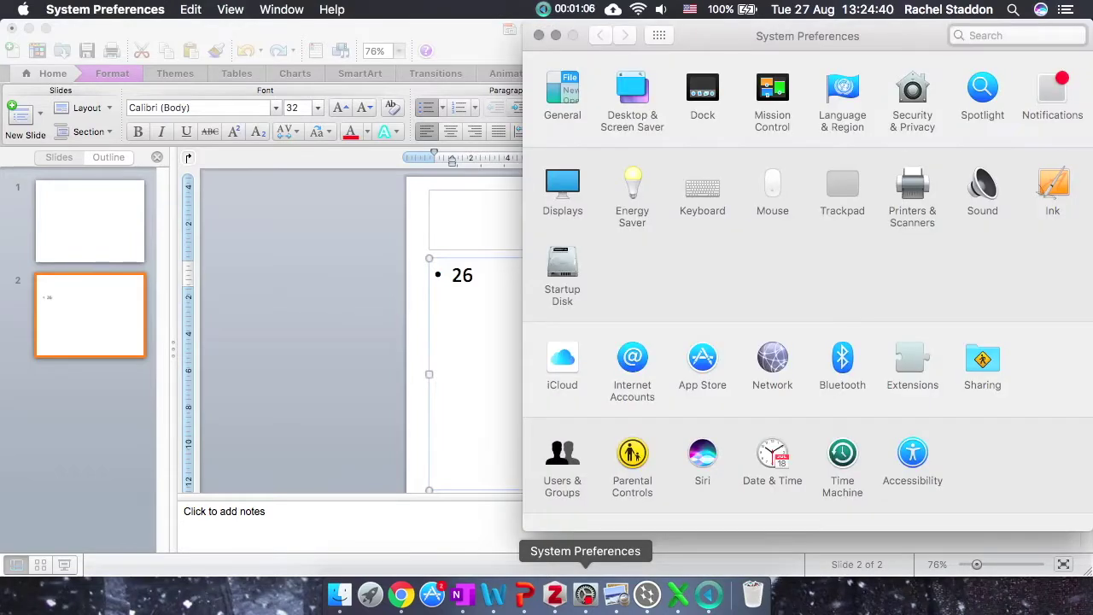
pyautogui.click(701, 193)
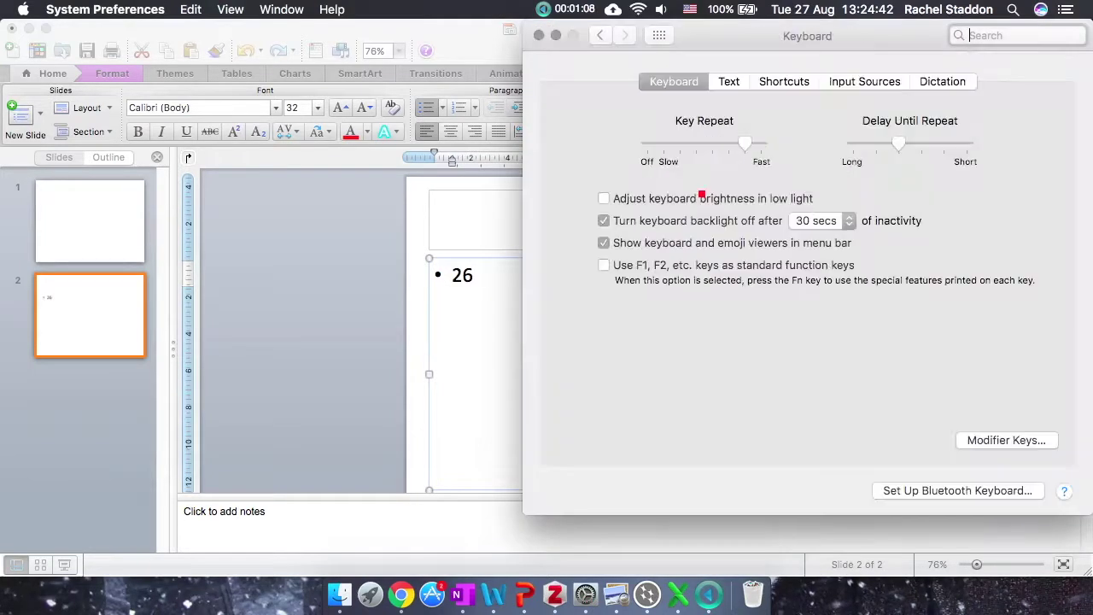
pyautogui.click(874, 83)
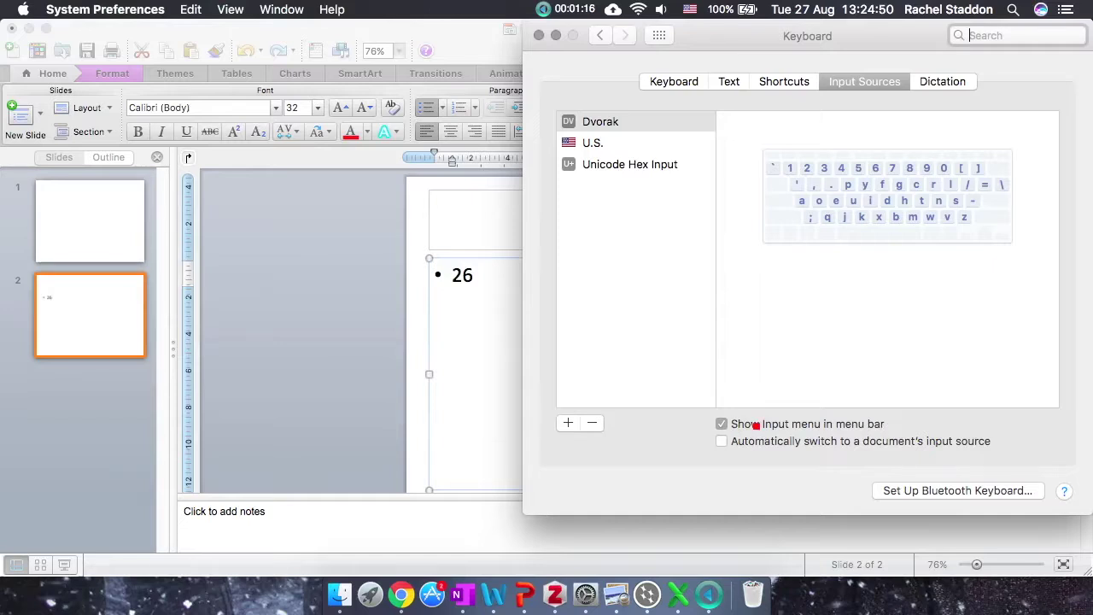
pyautogui.click(724, 424)
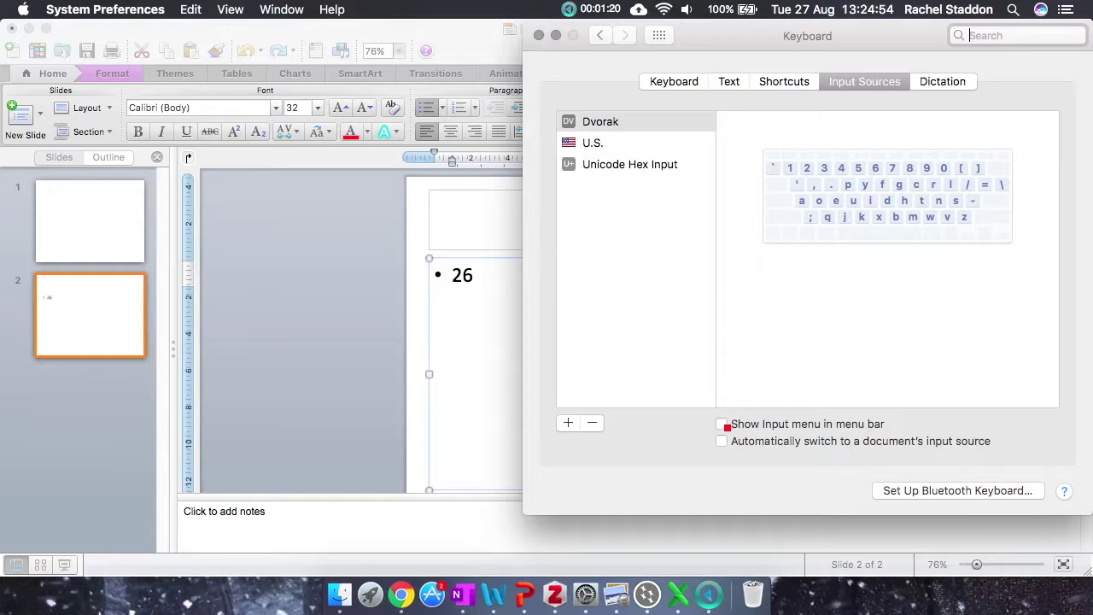
pyautogui.click(723, 424)
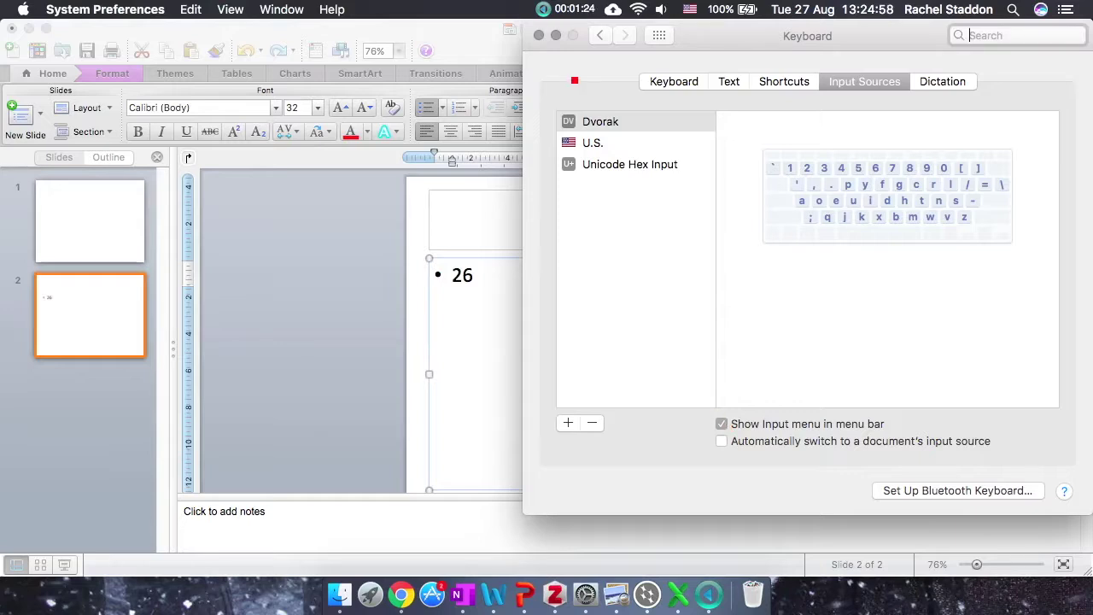
pyautogui.click(539, 37)
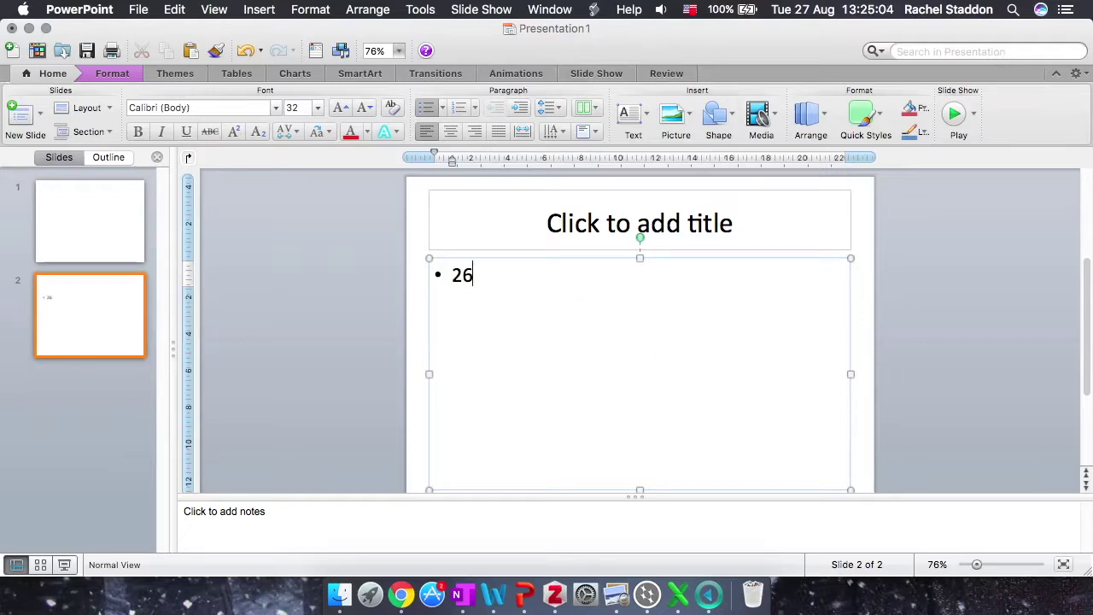
# Choose Show Emoji & Symbols from the input-source menu in the menu bar
pyautogui.click(690, 9)
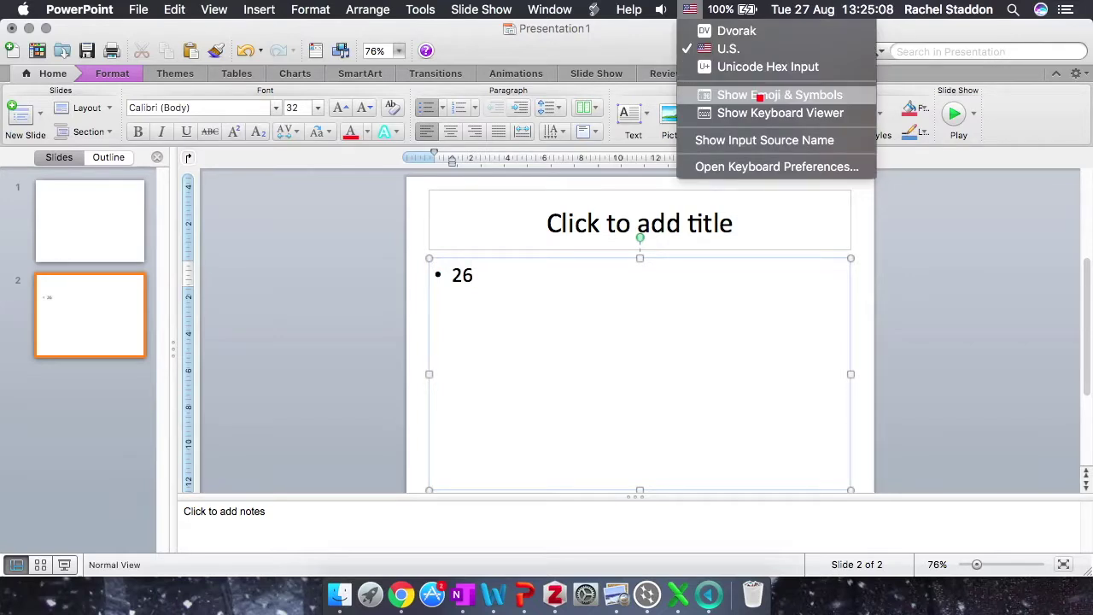
pyautogui.click(758, 97)
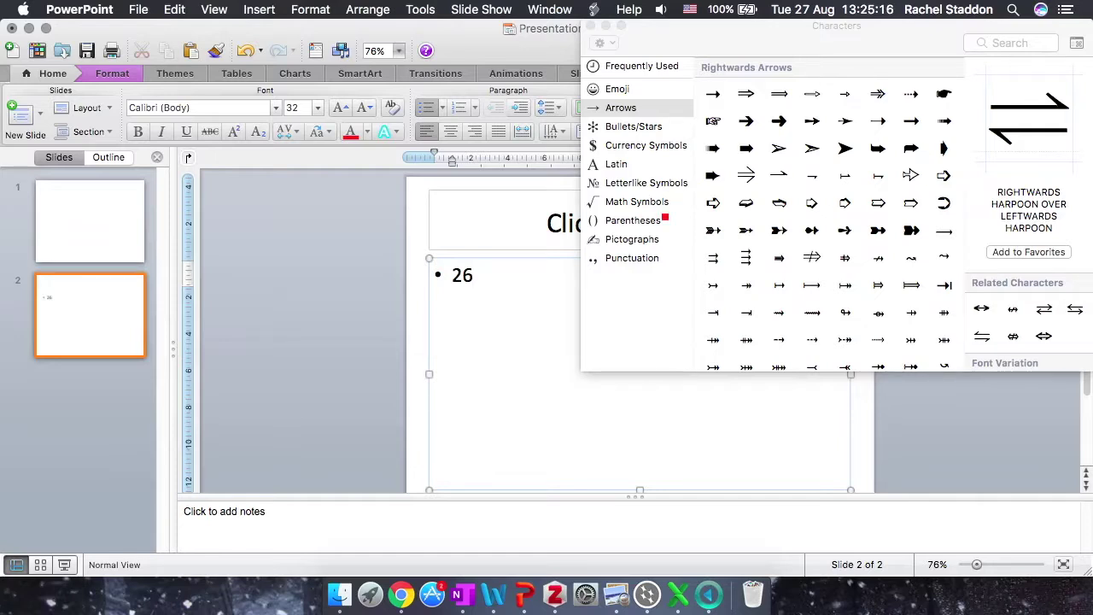
# Insert the DEGREE SIGN from the Punctuation category after 26
pyautogui.click(641, 258)
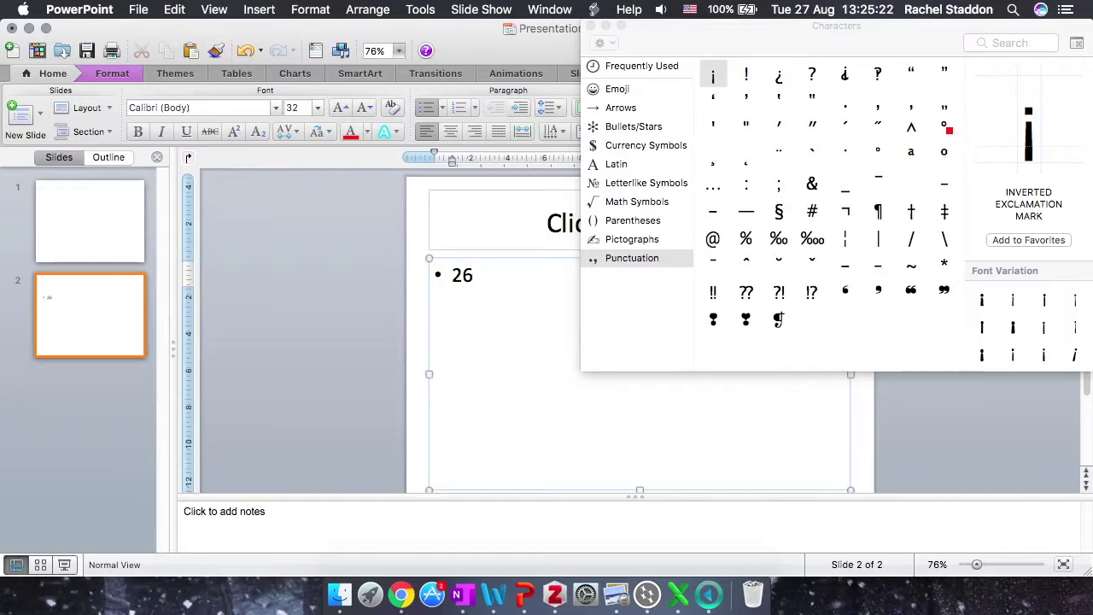
pyautogui.click(946, 128)
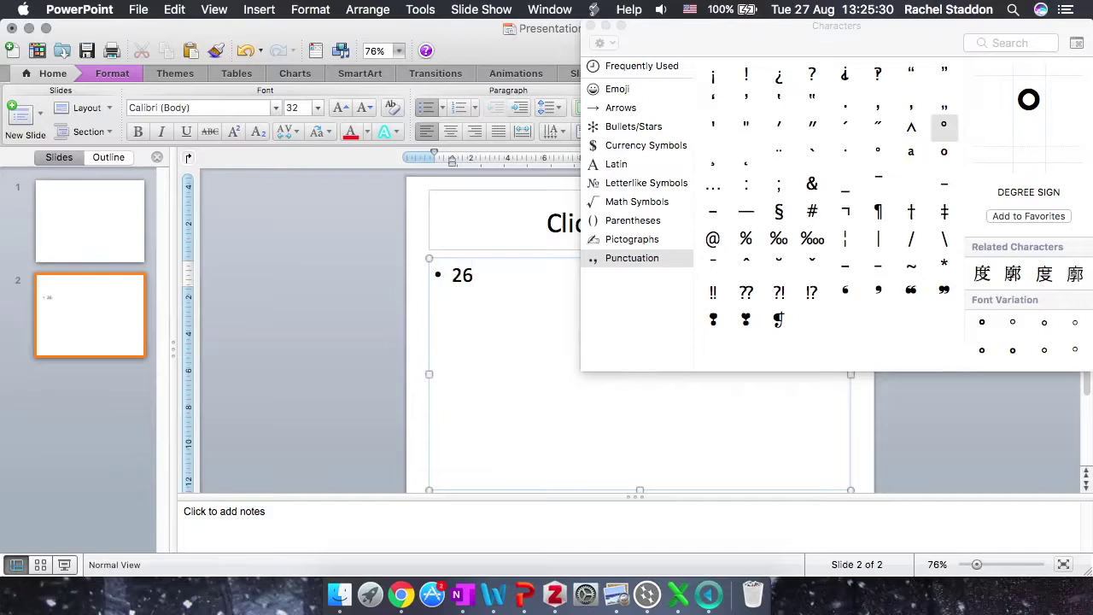
pyautogui.write('°')
# Show the Math Symbols category in the Characters viewer, scrolled down to the Greek letters
pyautogui.click(650, 202)
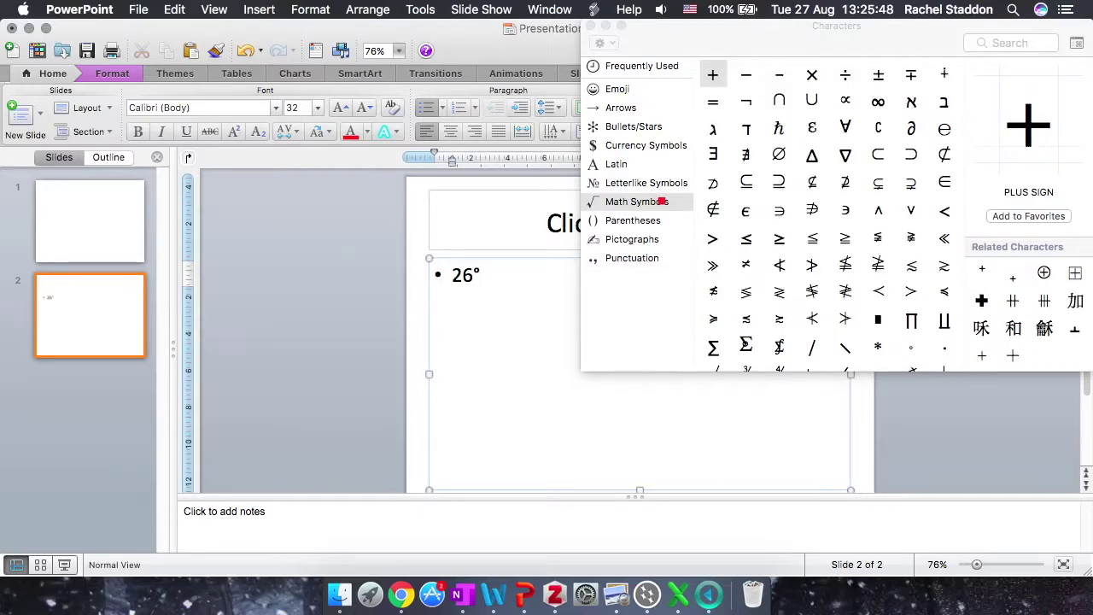
pyautogui.scroll(-3, 844, 184)
pyautogui.scroll(-10, 845, 184)
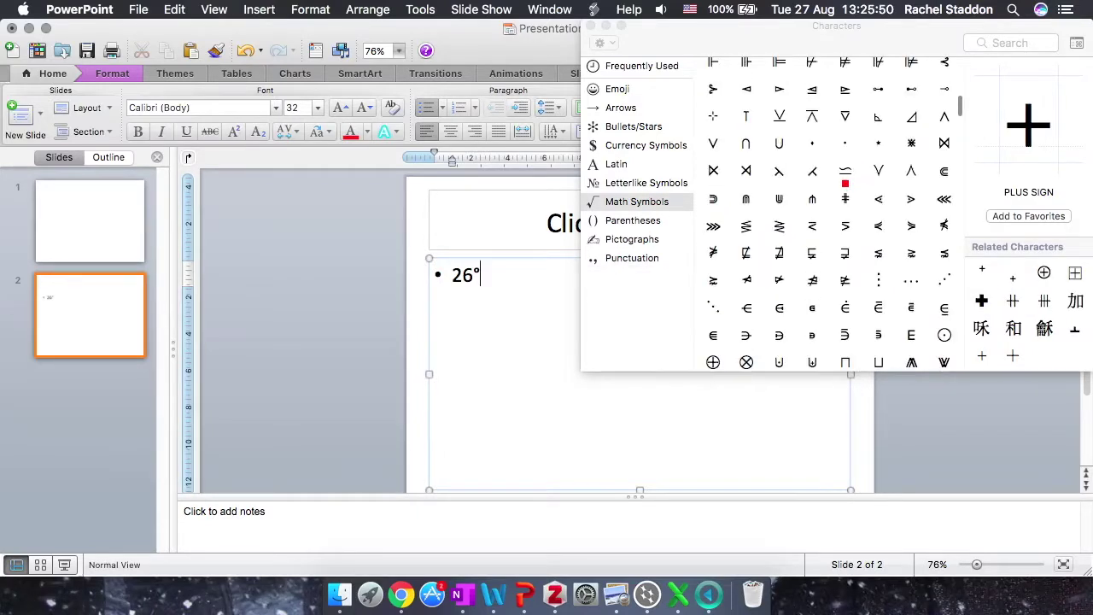
pyautogui.scroll(-10, 845, 185)
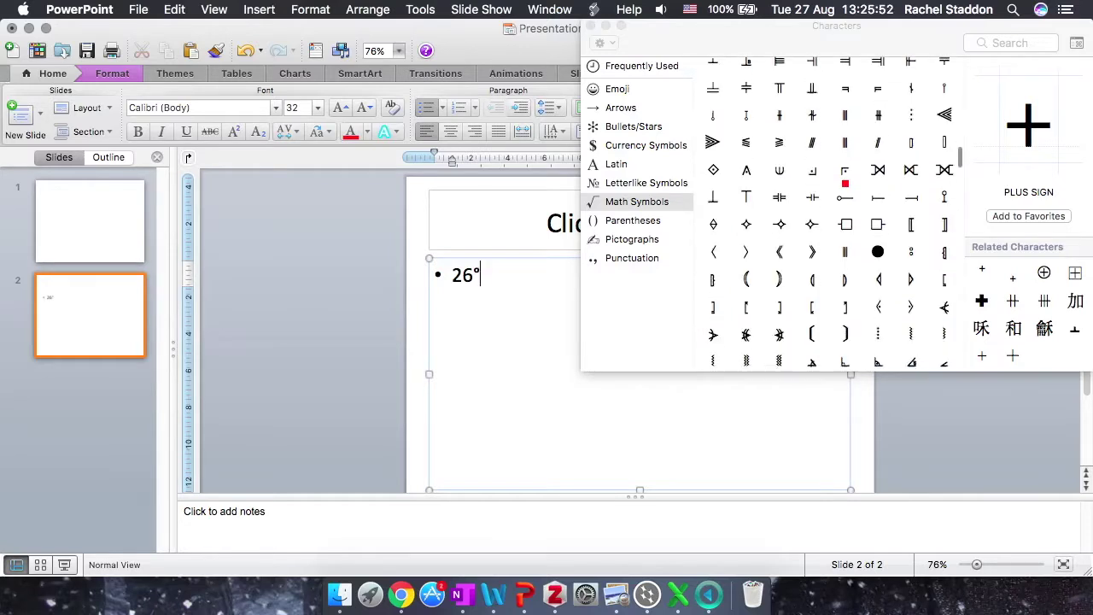
pyautogui.scroll(-10, 845, 184)
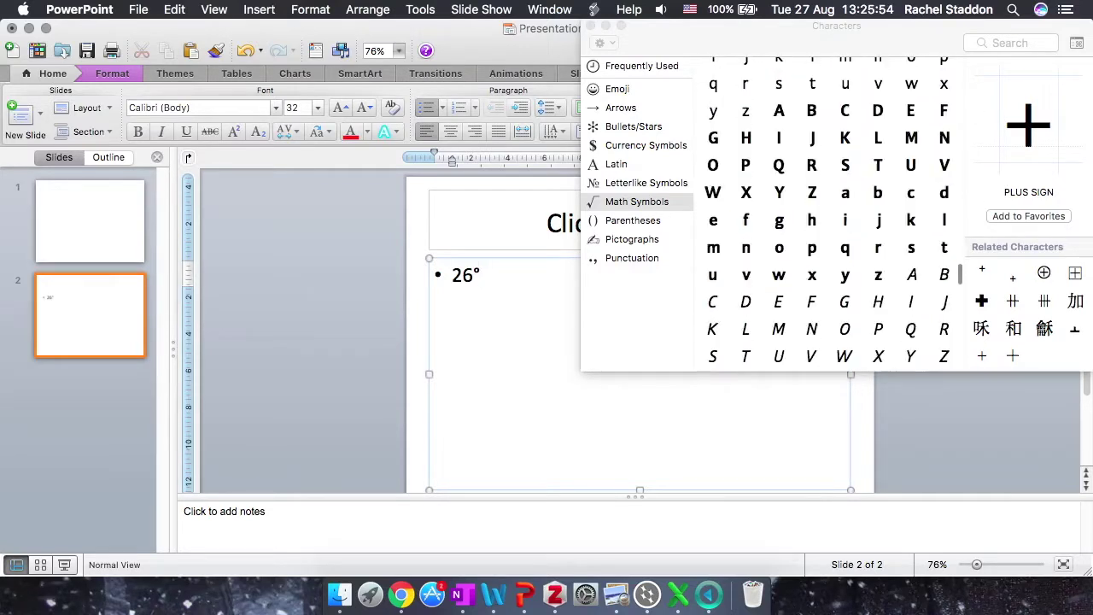
pyautogui.scroll(-10, 844, 184)
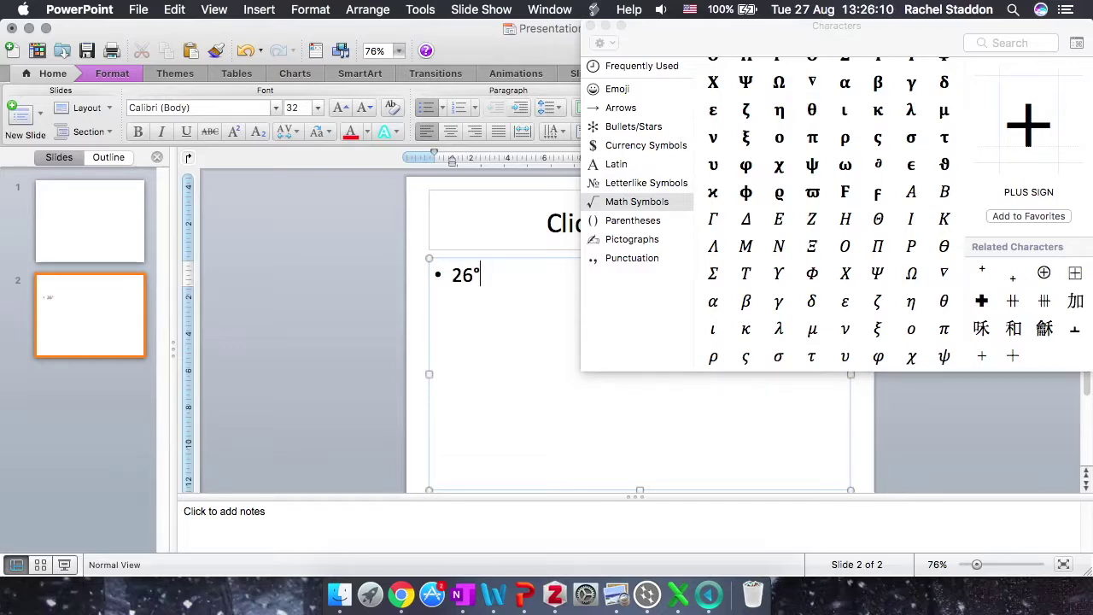
# Start a new empty bullet line below 26°
pyautogui.press('Return')
pyautogui.scroll(2, 863, 250)
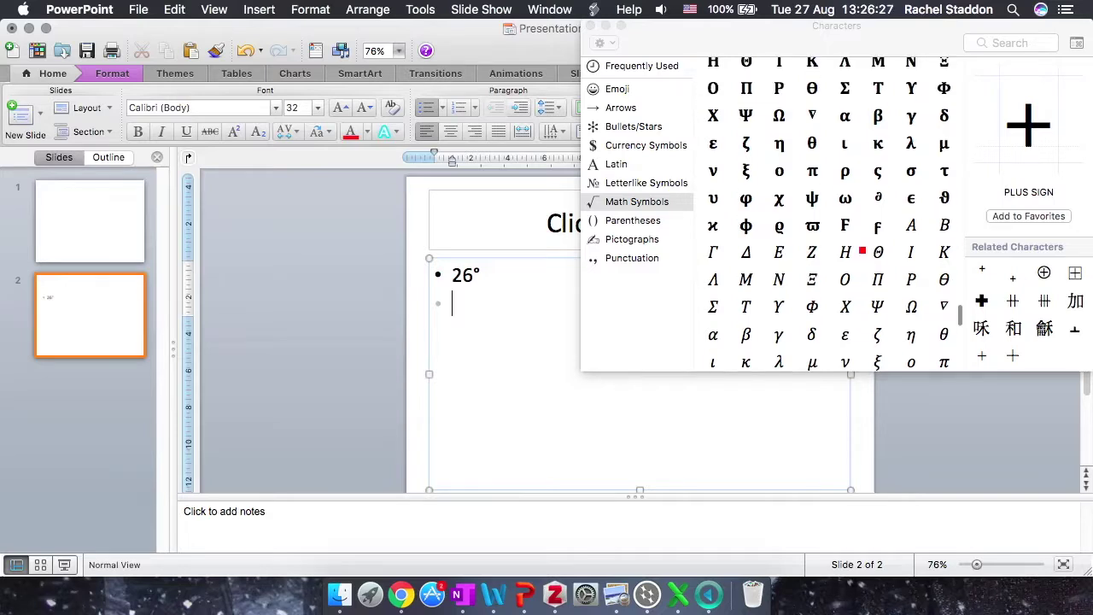
pyautogui.scroll(1, 863, 250)
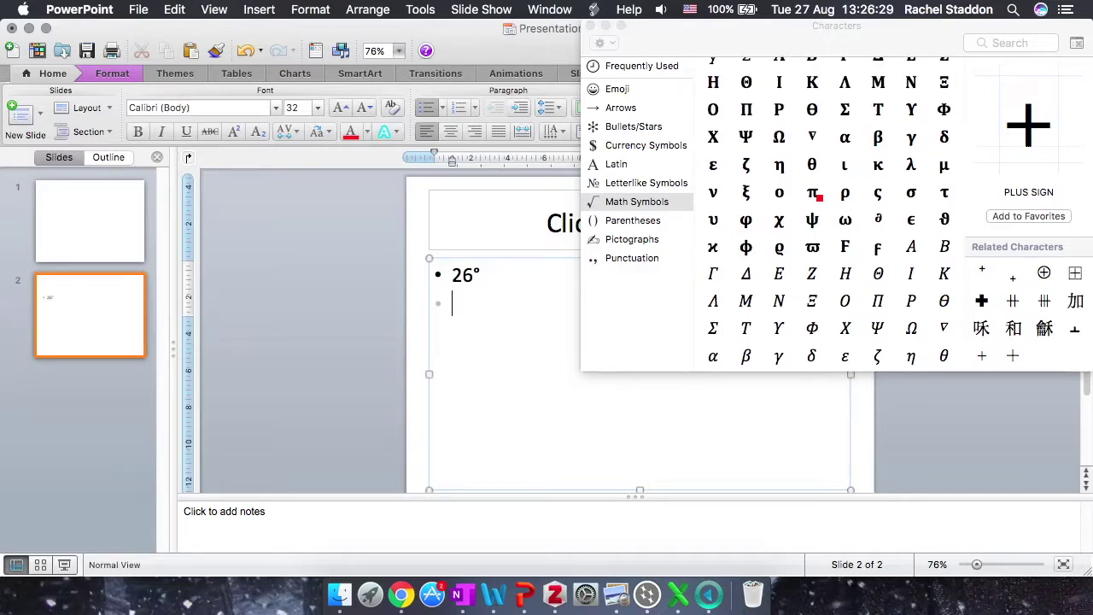
# Enter 2πr as the second bullet, with π from the Characters viewer, then begin a third bullet
pyautogui.click(812, 194)
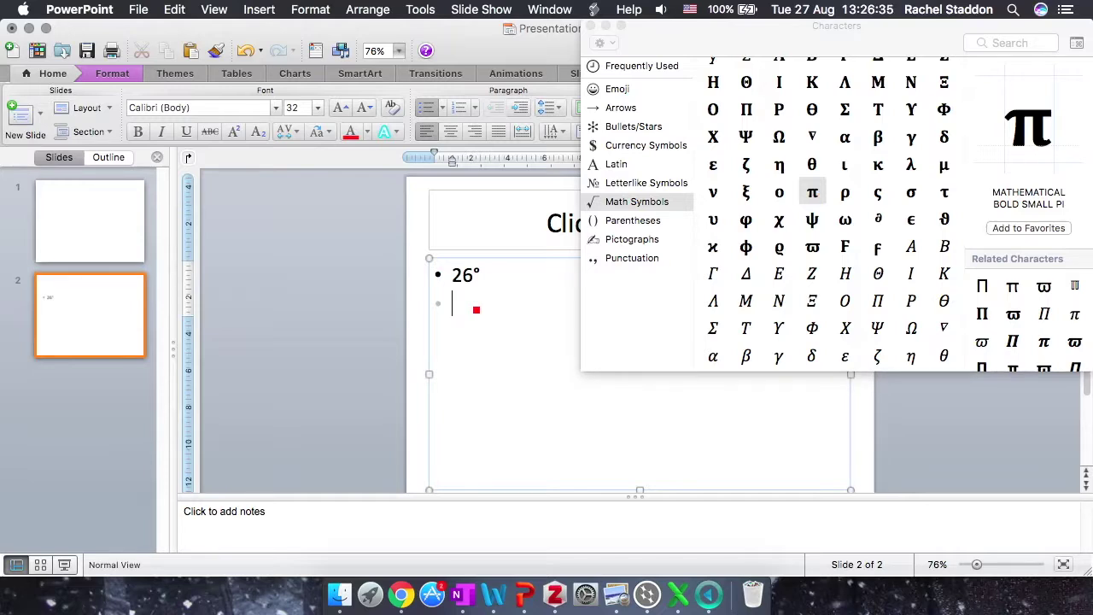
pyautogui.write('2')
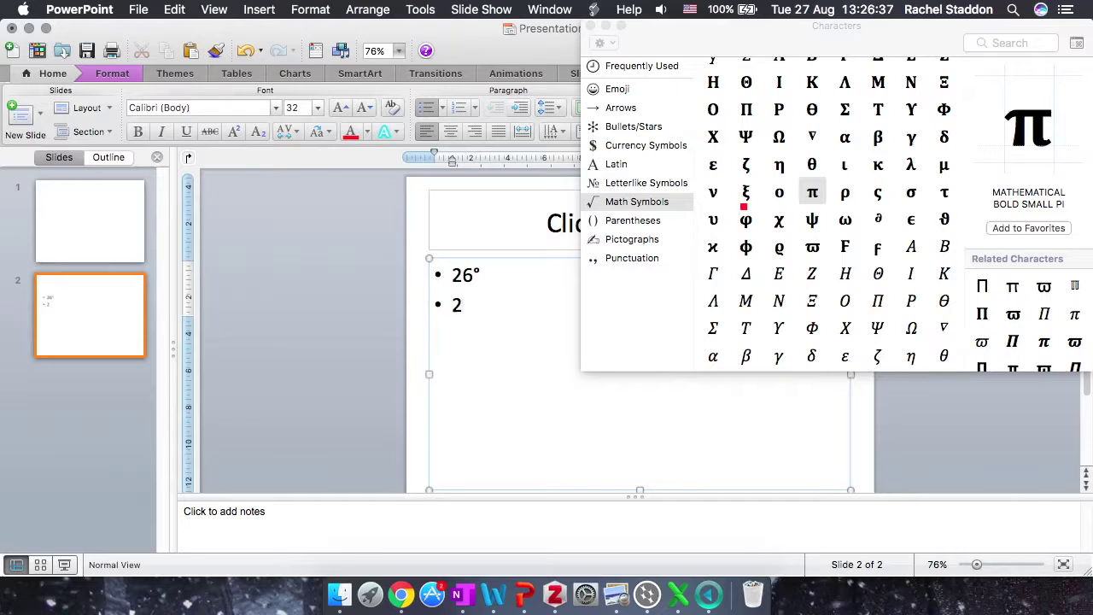
pyautogui.doubleClick(814, 191)
pyautogui.write('r')
pyautogui.press('Return')
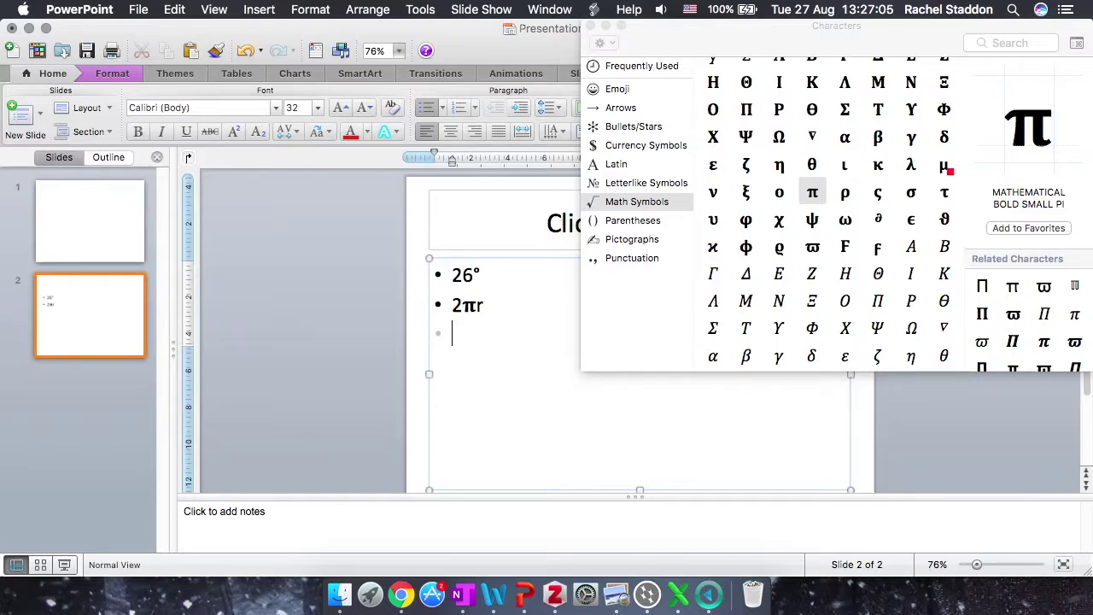
# Enter µm as the third bullet, with µ from the Characters viewer, then begin a fourth bullet
pyautogui.click(948, 170)
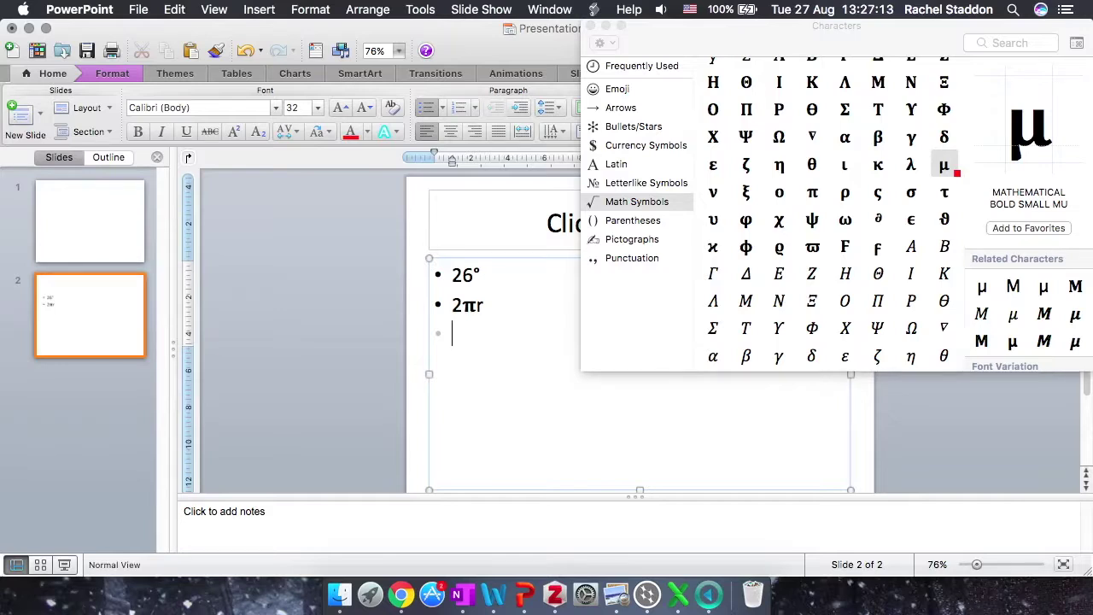
pyautogui.doubleClick(955, 171)
pyautogui.write('m')
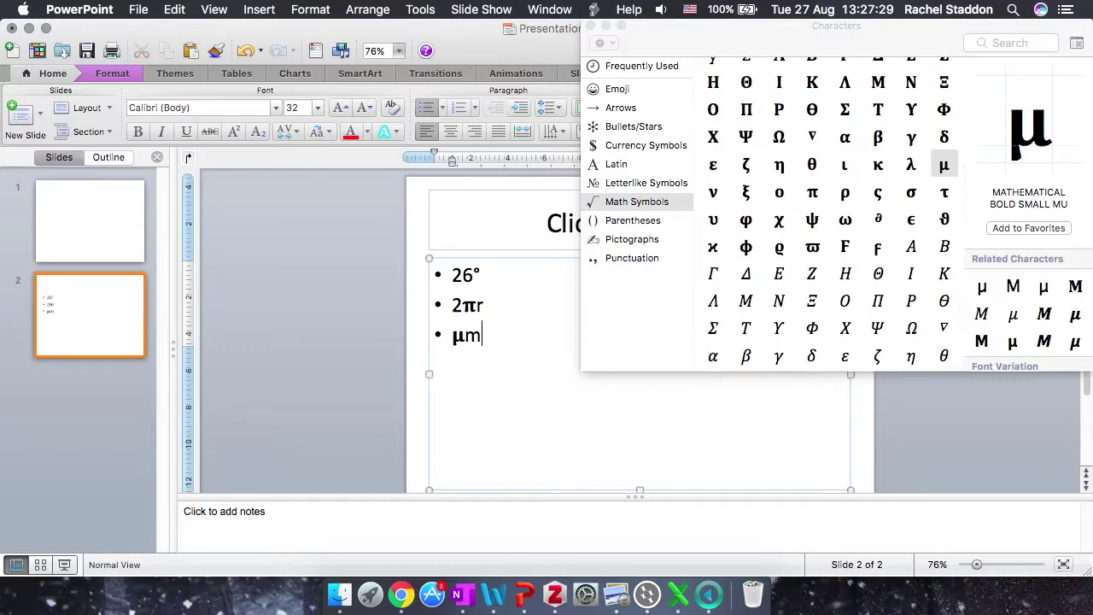
pyautogui.press('Return')
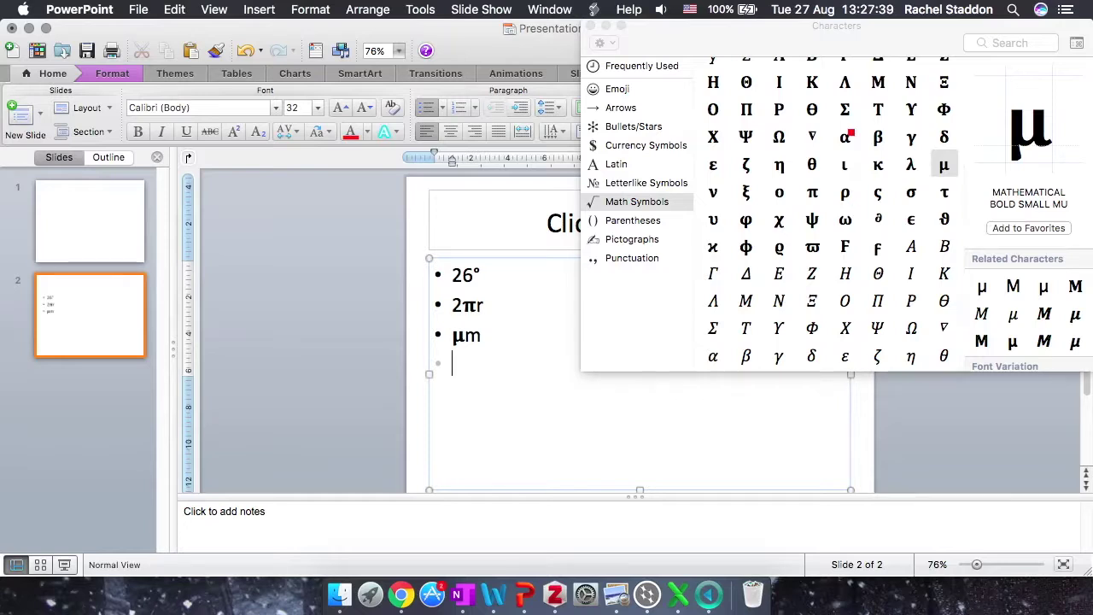
# Enter the bullets α-glucose and β-glucose, inserting α and β from the Characters viewer
pyautogui.doubleClick(846, 138)
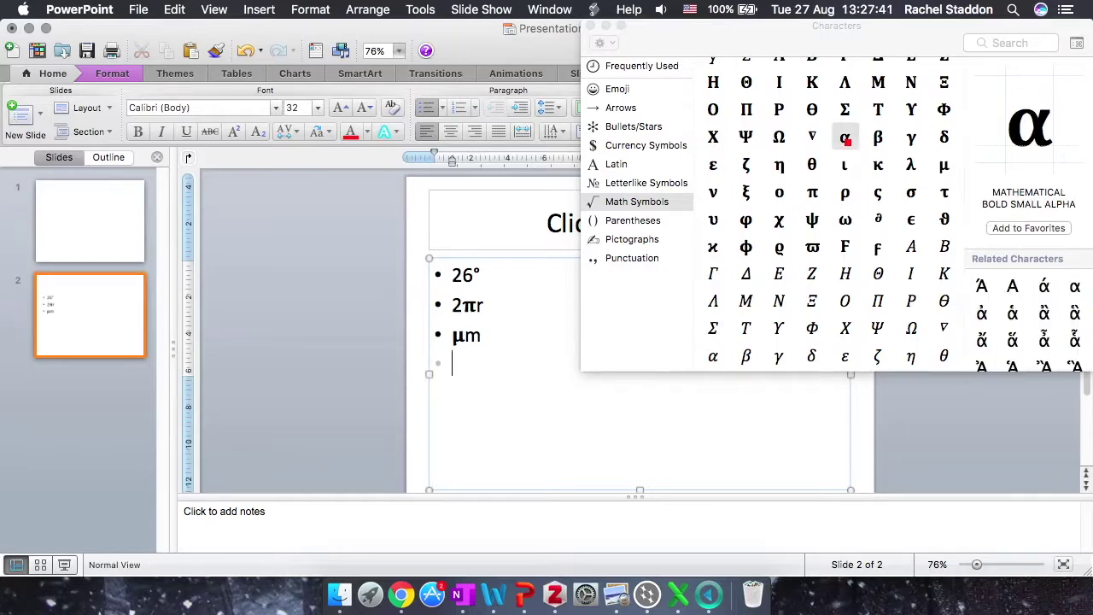
pyautogui.write('-glucose')
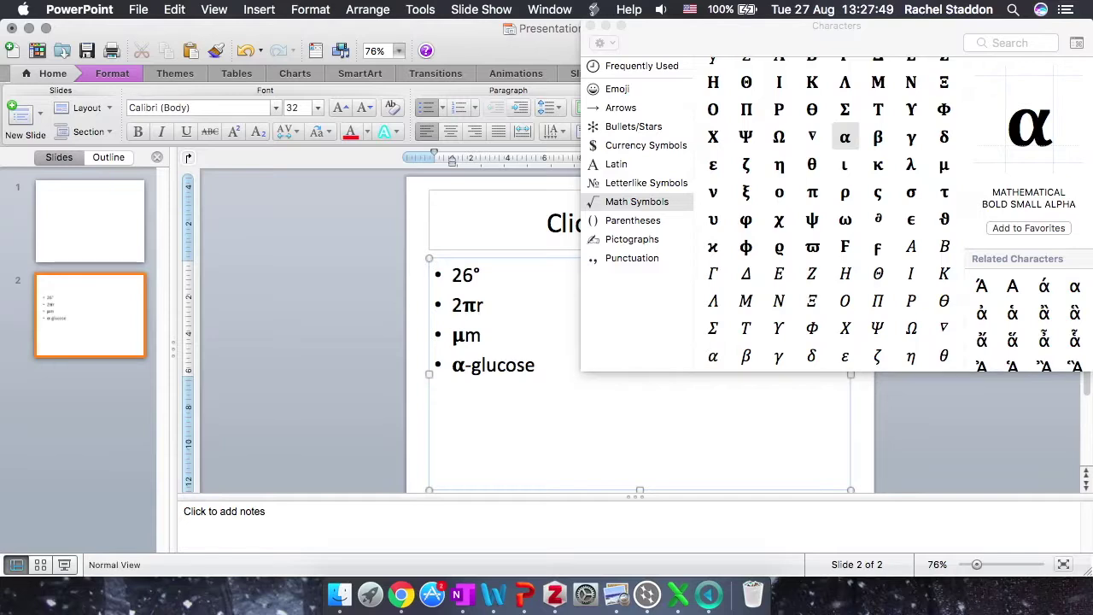
pyautogui.press('Return')
pyautogui.doubleClick(877, 138)
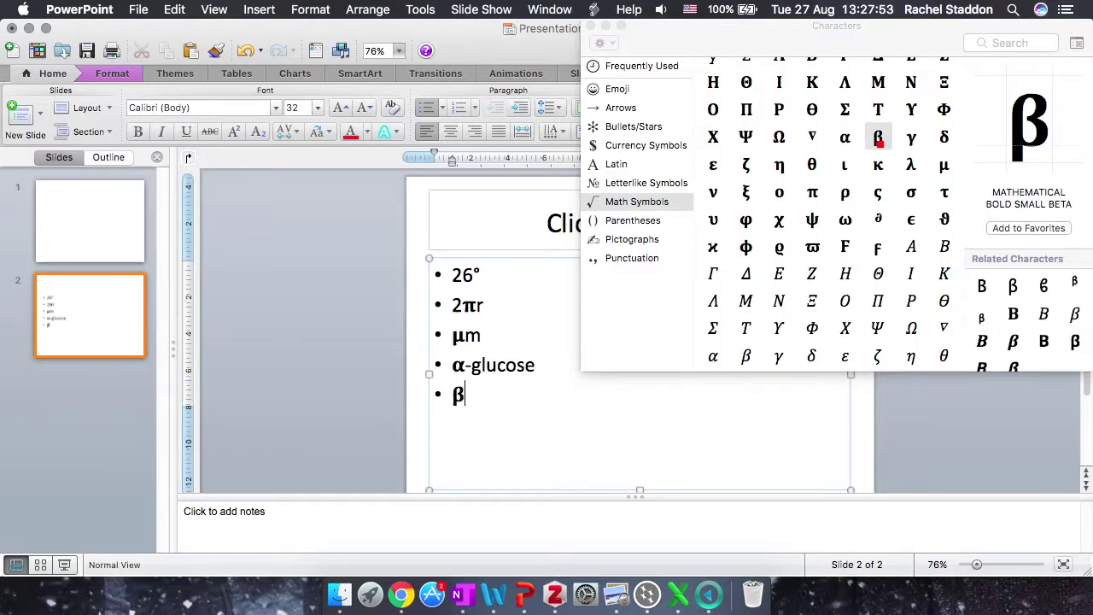
pyautogui.write('-glucose')
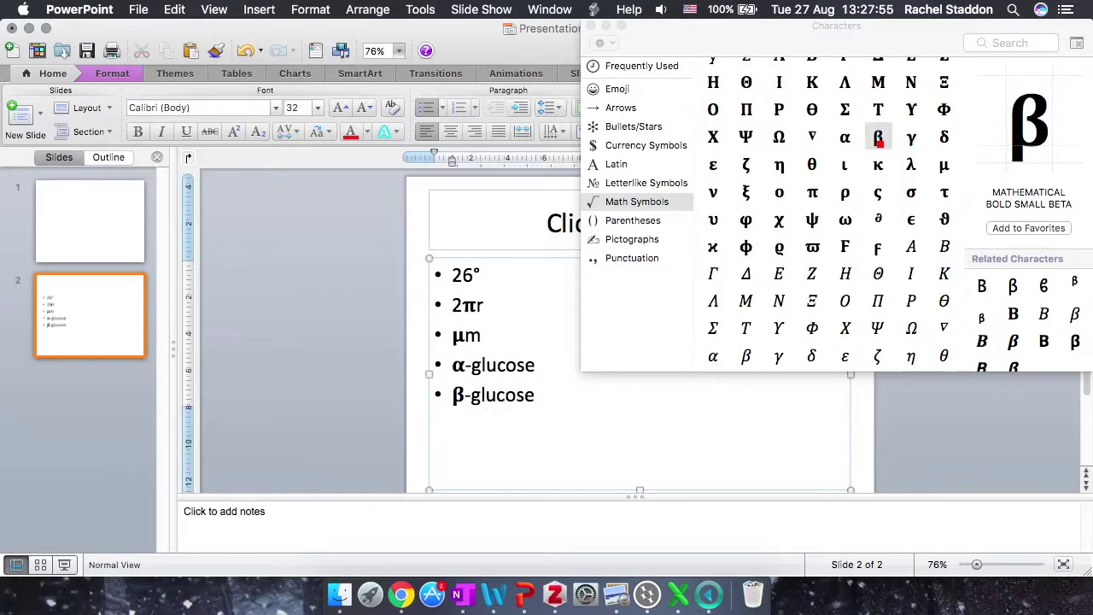